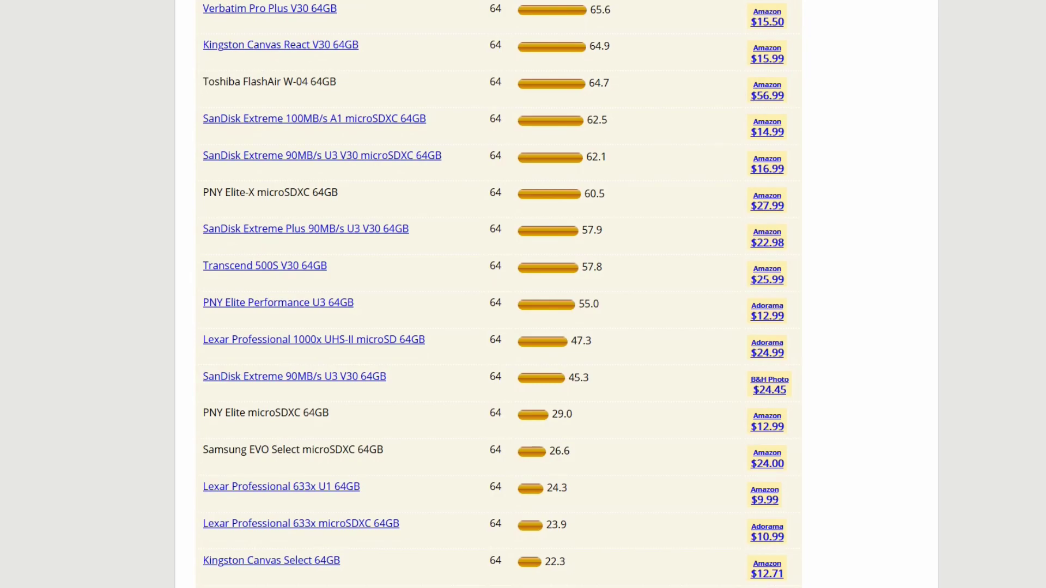
scroll(523, 294, down, 4)
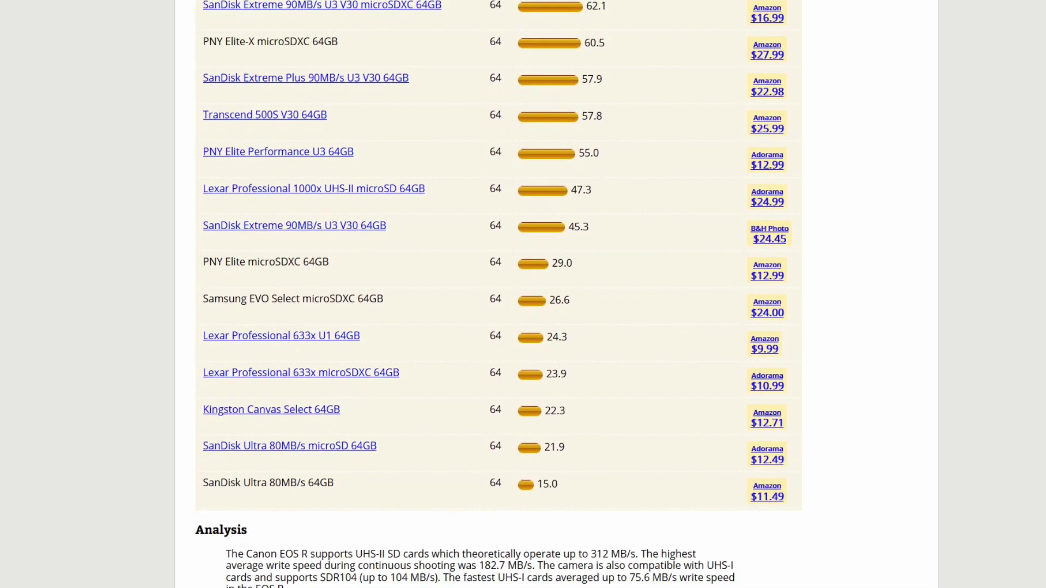
scroll(523, 294, down, 2)
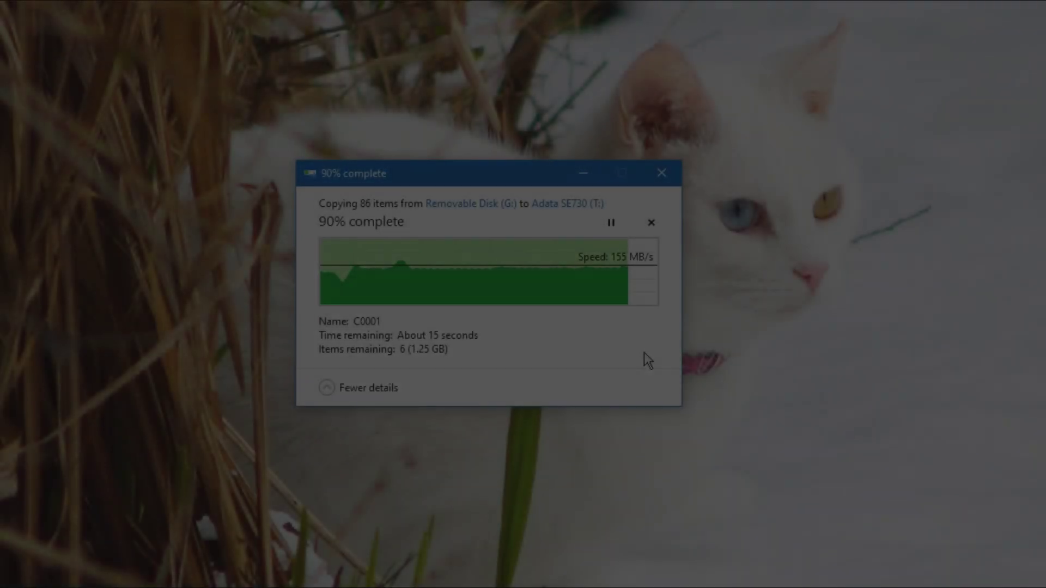